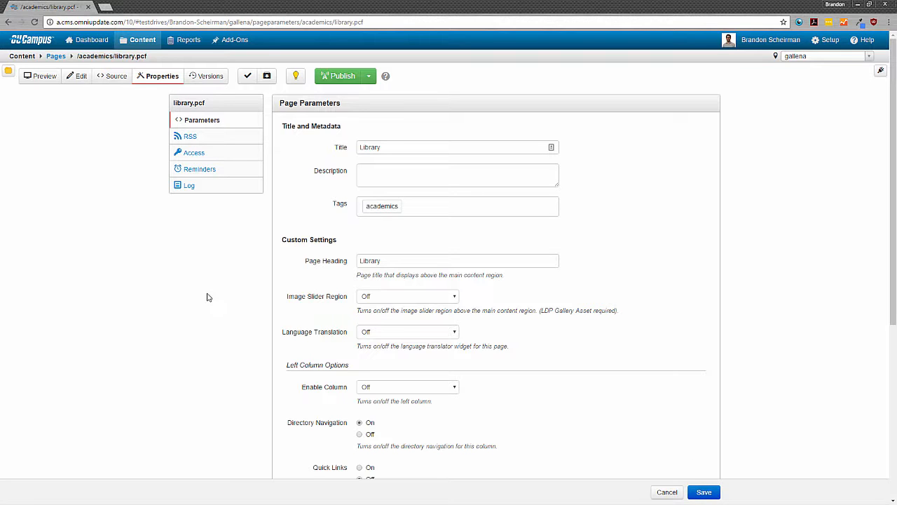
- Open library.pcf for editing, show the gadgets sidebar, expand the Page Parameters gadget and check out the page
left_click(44, 83)
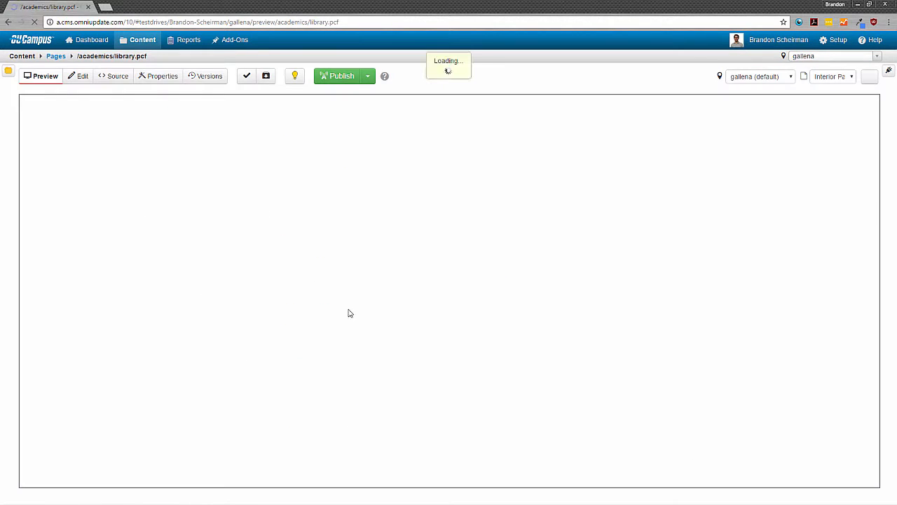
left_click(79, 77)
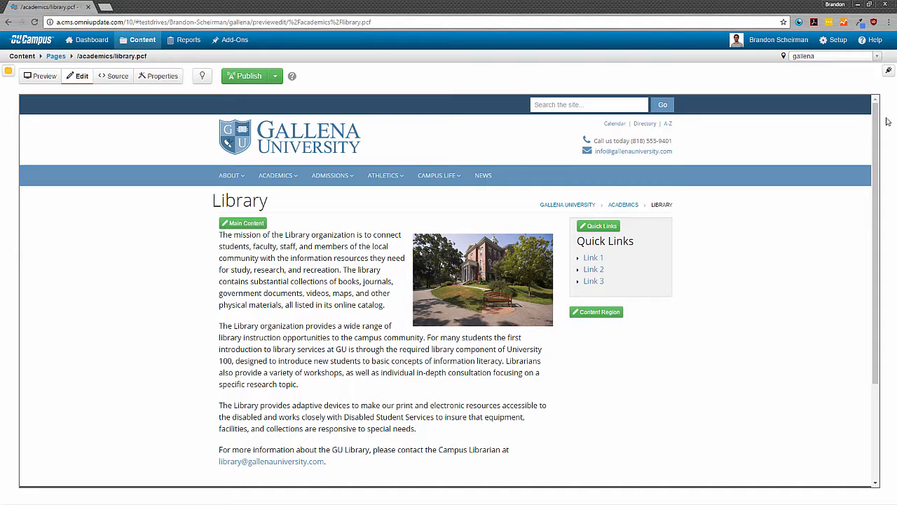
left_click(889, 73)
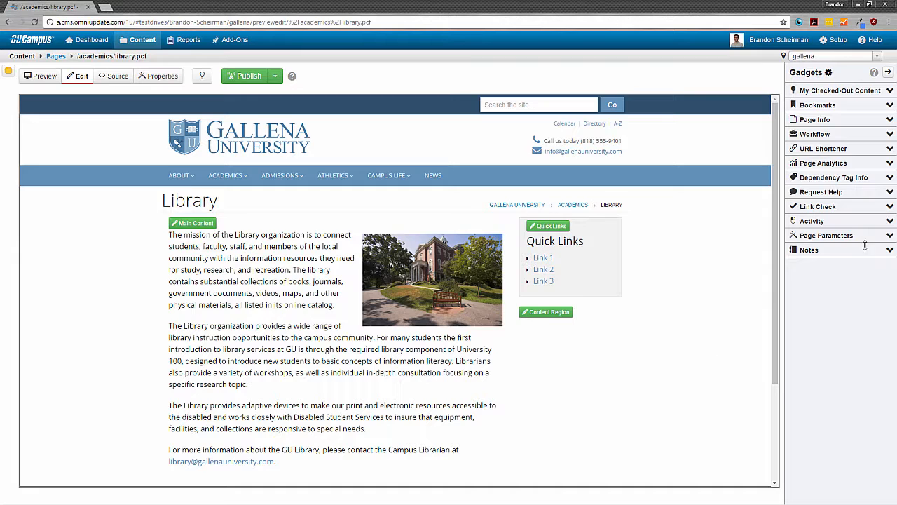
left_click(890, 237)
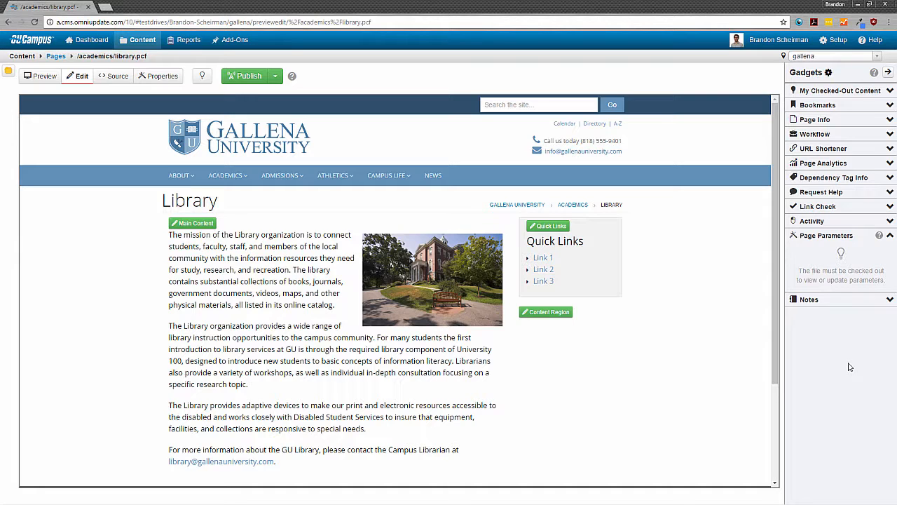
left_click(201, 76)
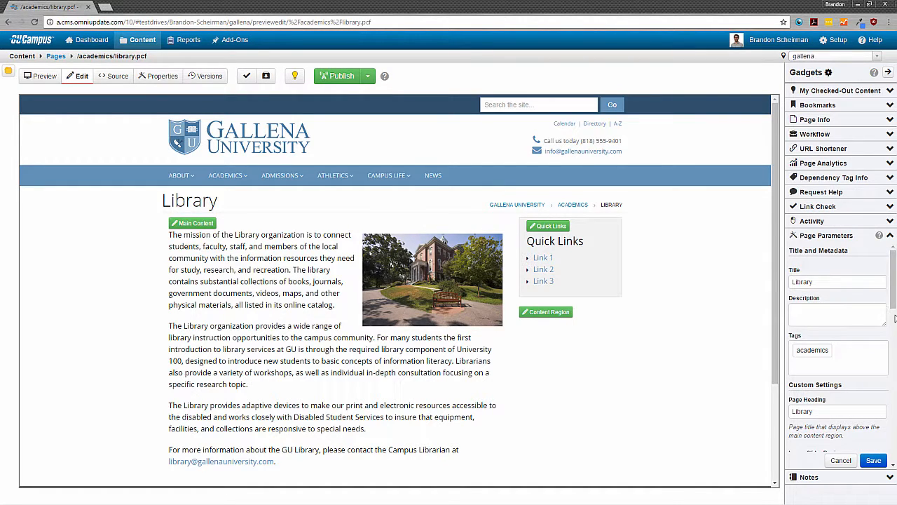
- Look through the title, metadata, custom settings and column options in the Page Parameters gadget
scroll(856, 303, "down", 1)
scroll(856, 303, "down", 3)
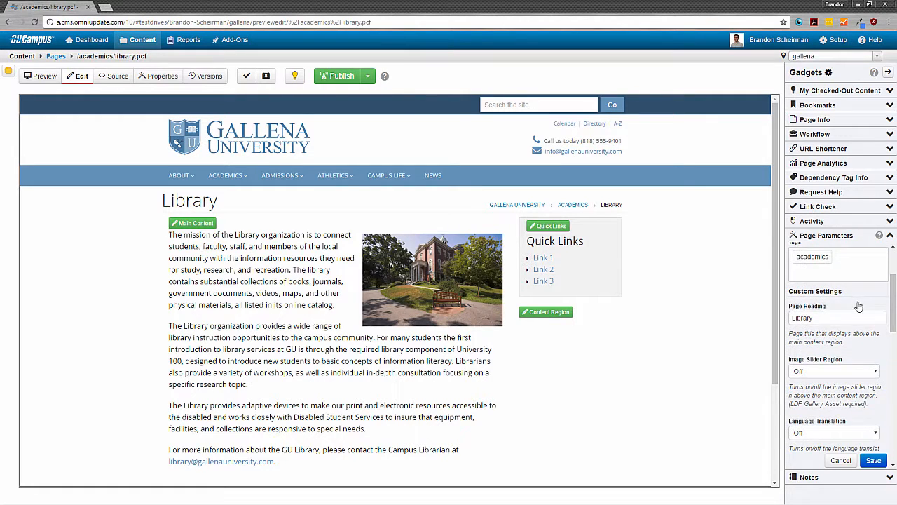
scroll(862, 307, "down", 7)
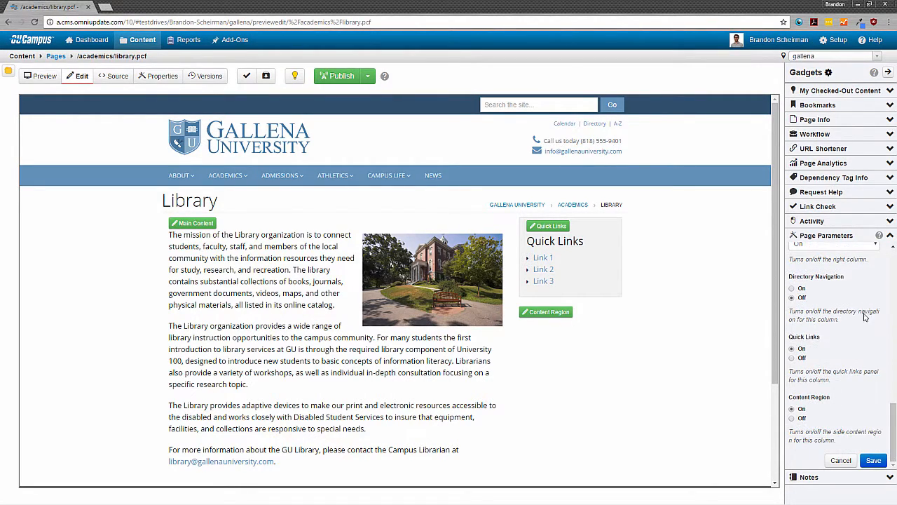
scroll(847, 405, "up", 5)
scroll(847, 405, "down", 3)
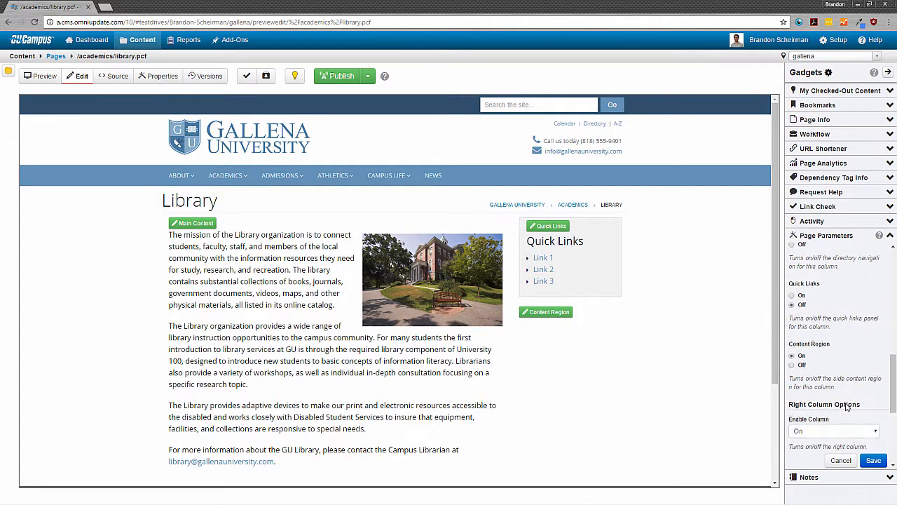
scroll(845, 350, "up", 8)
scroll(845, 313, "up", 3)
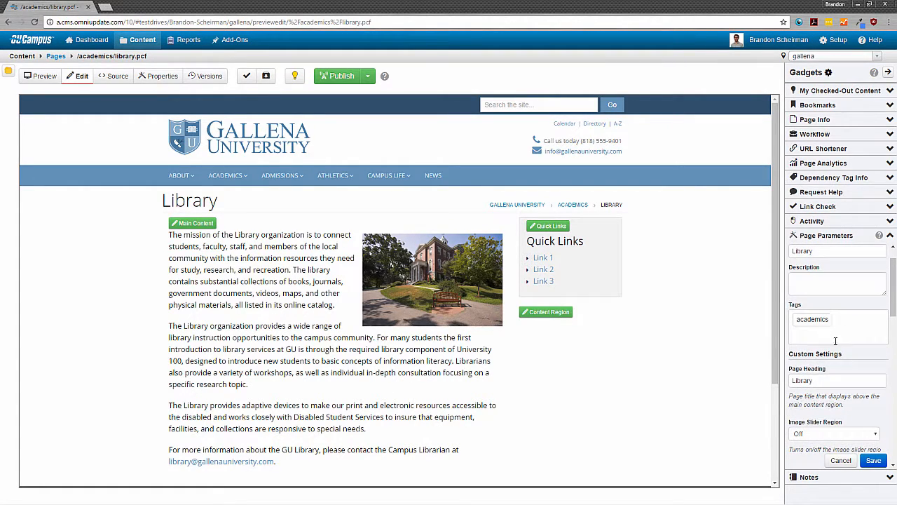
- Change the page heading to "Library for Training" and save the page parameters
left_click(826, 381)
type("for training")
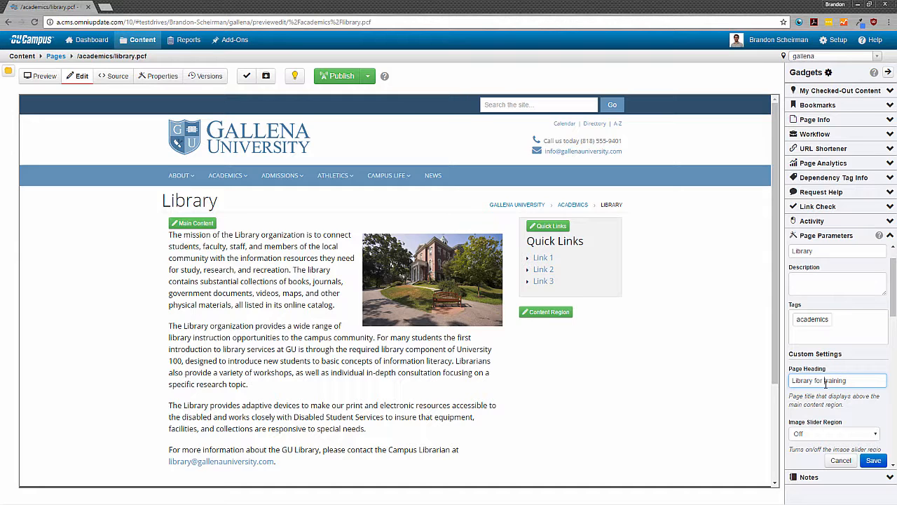
double_click(825, 381)
type("Training")
left_click(873, 461)
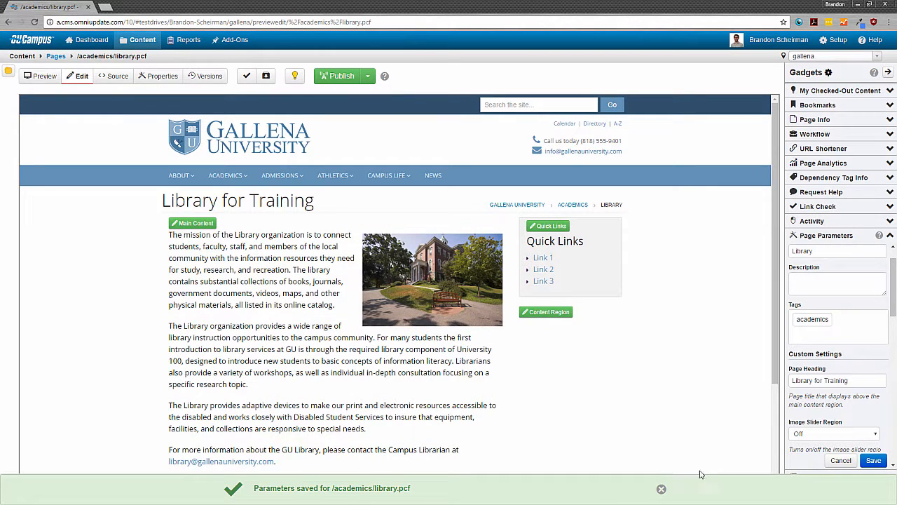
left_click(661, 488)
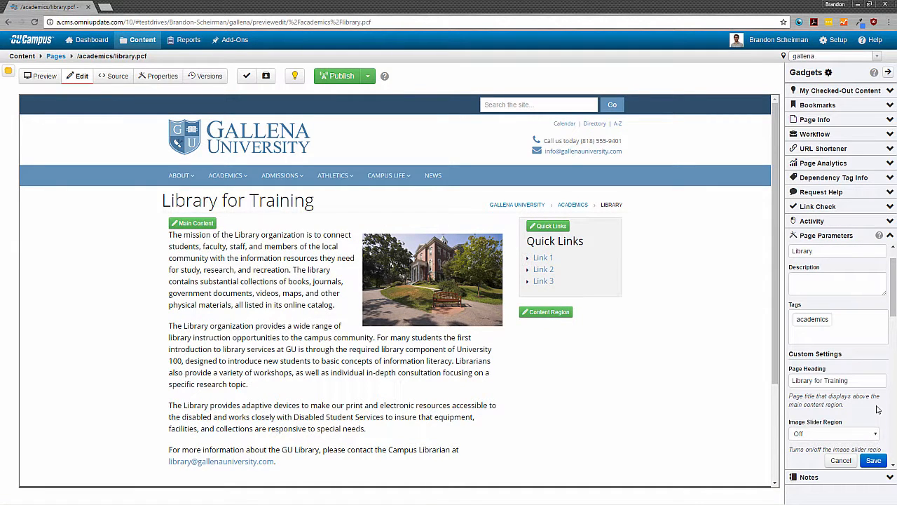
- Set Enable Column to On in the Left Column Options of the page parameters
scroll(873, 405, "down", 1)
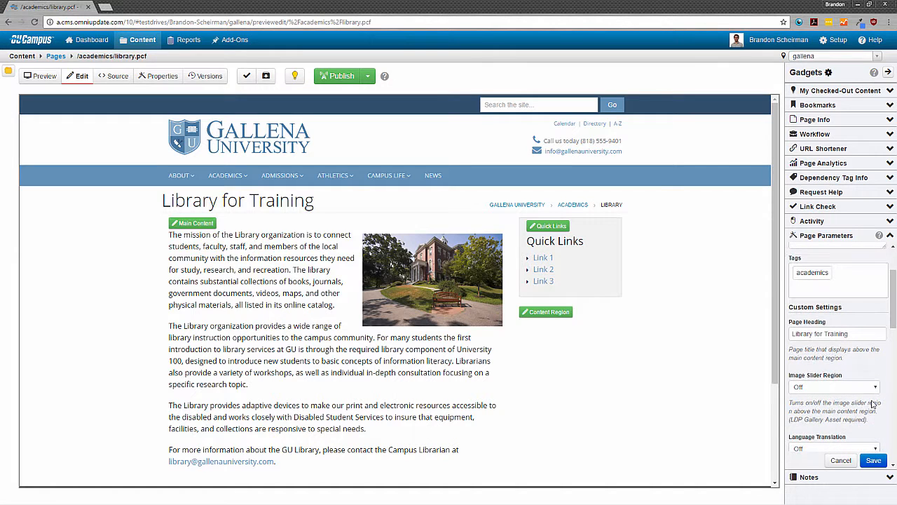
scroll(873, 405, "down", 3)
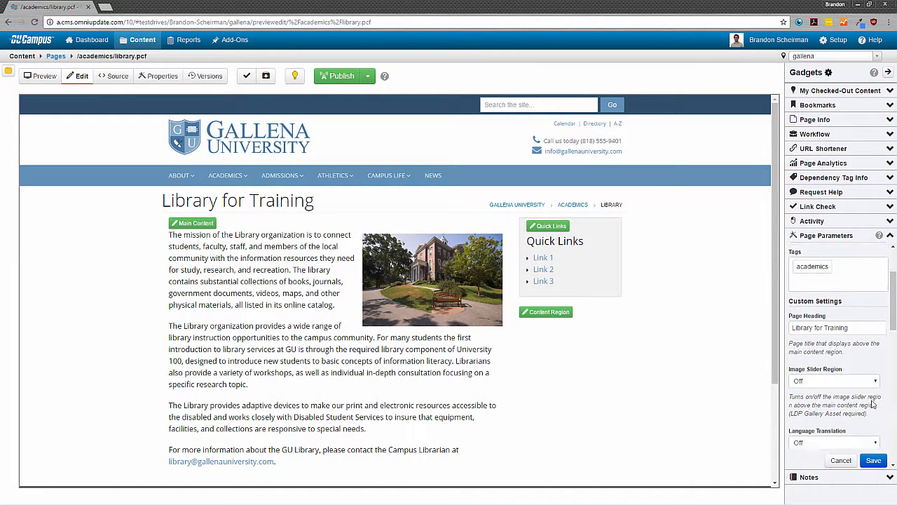
scroll(867, 396, "down", 2)
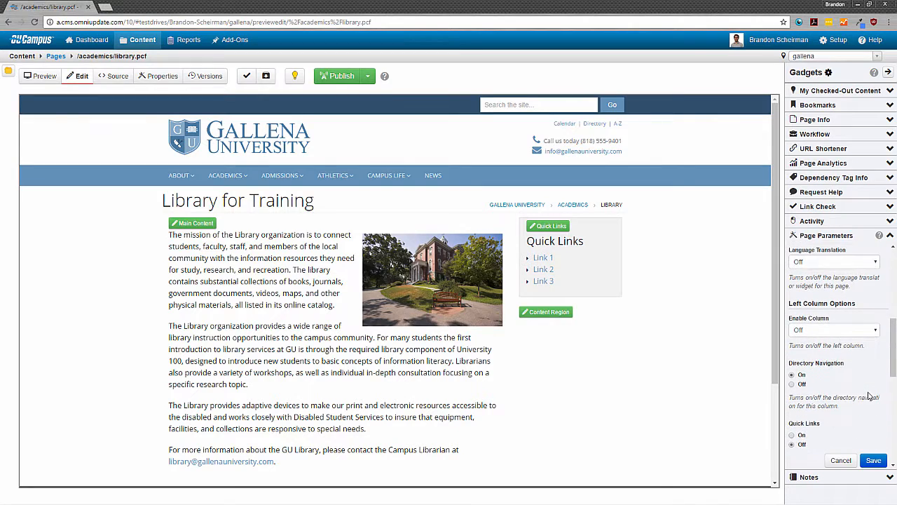
left_click(868, 283)
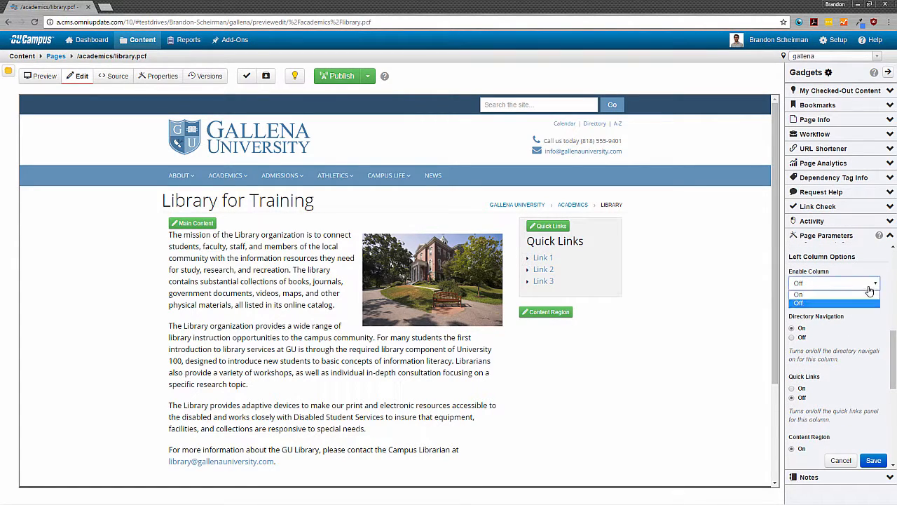
left_click(855, 302)
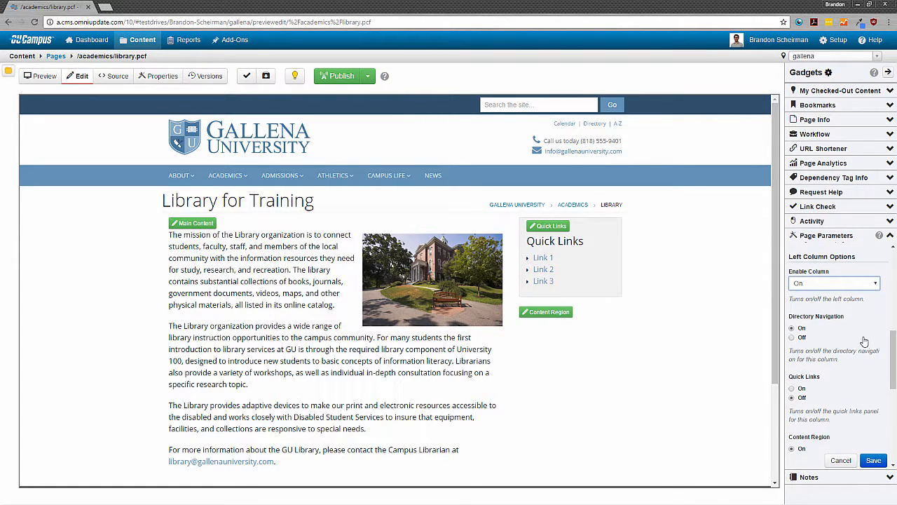
- Set Enable Column to Off in the Right Column Options and save the page parameters
scroll(865, 341, "down", 2)
scroll(873, 317, "down", 3)
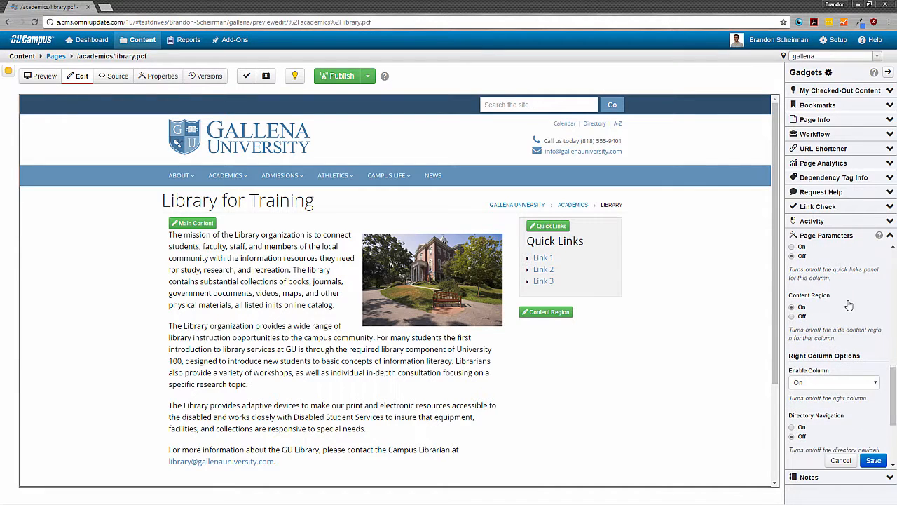
left_click(859, 293)
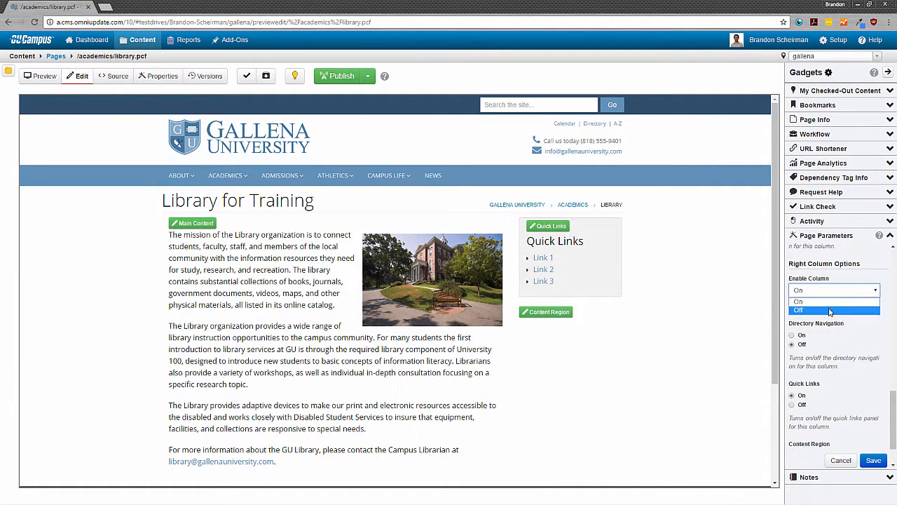
left_click(827, 310)
scroll(813, 315, "down", 1)
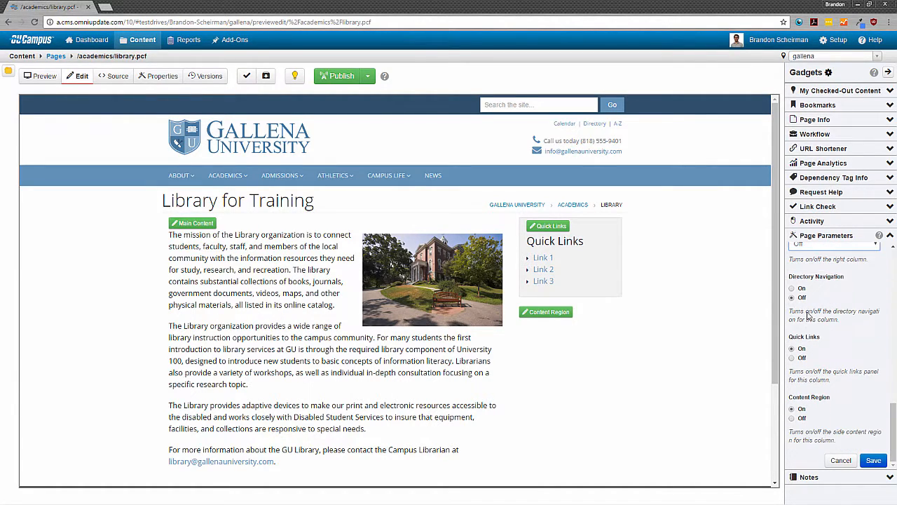
left_click(876, 461)
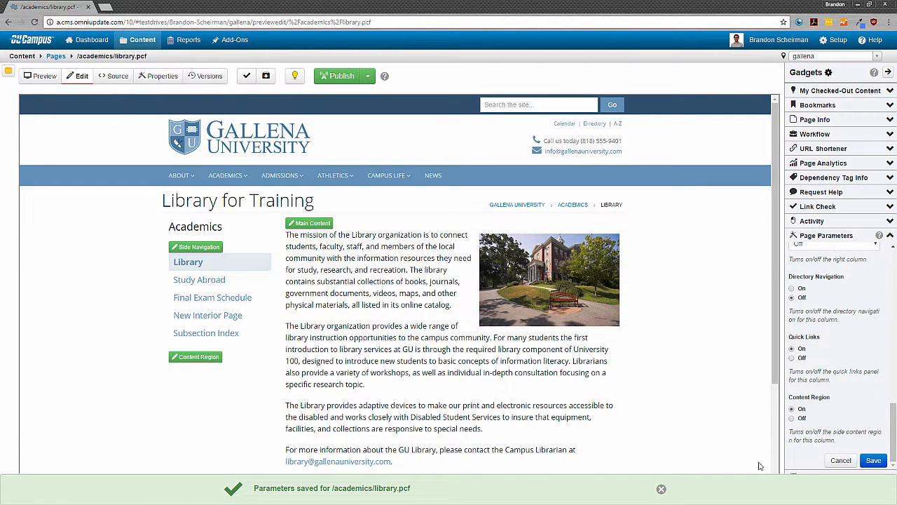
left_click(663, 489)
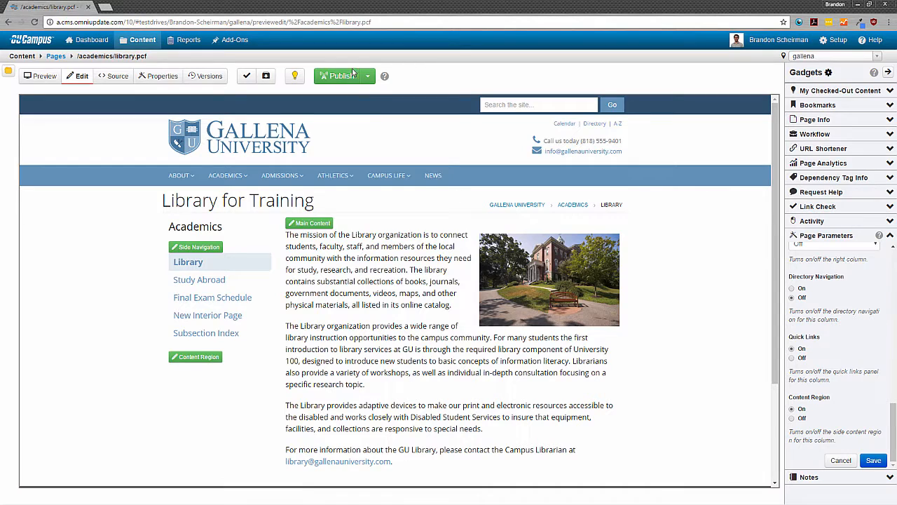
- Publish the library page with the version description "Changed layout of page."
left_click(350, 77)
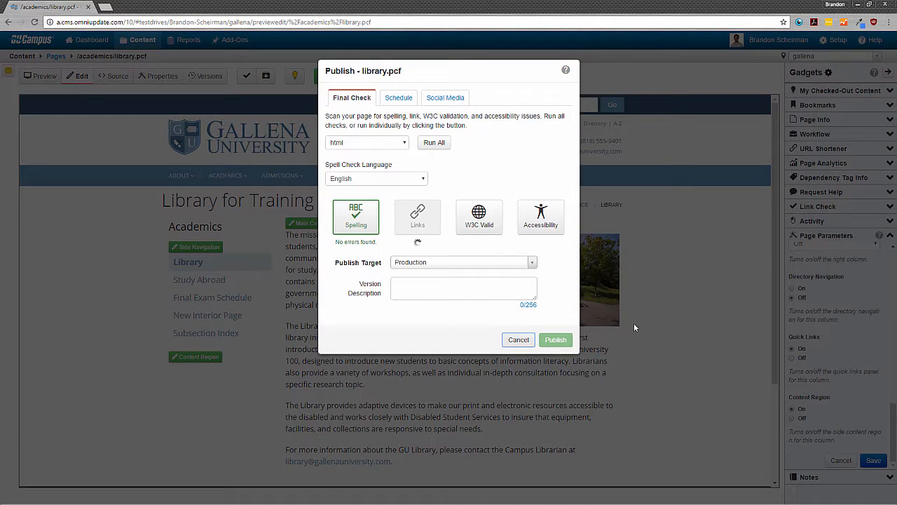
left_click(464, 294)
type("Changed layout of page")
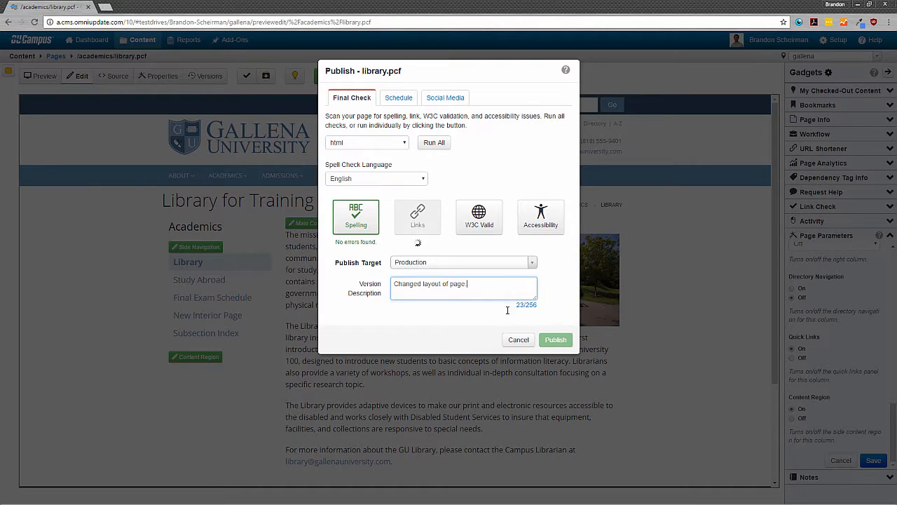
left_click(556, 346)
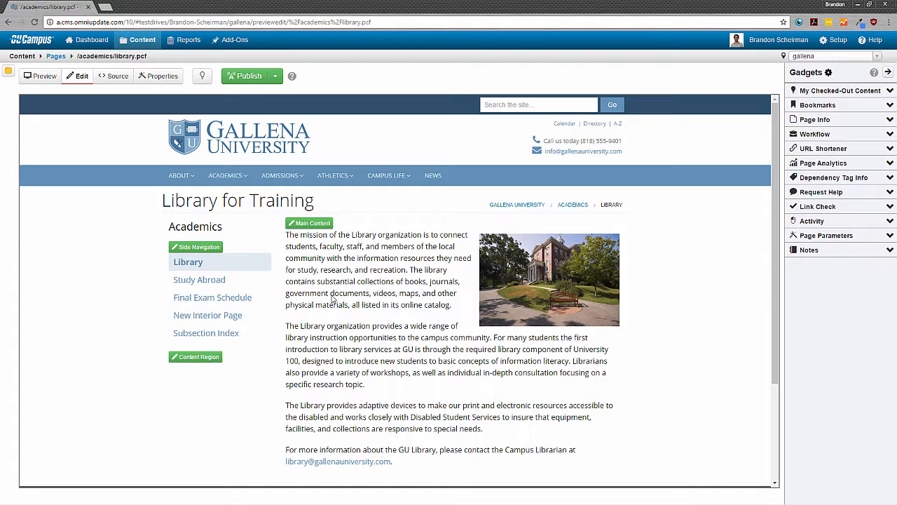
- Open the library page's source code and highlight the parameter definitions in the config properties section
left_click(124, 83)
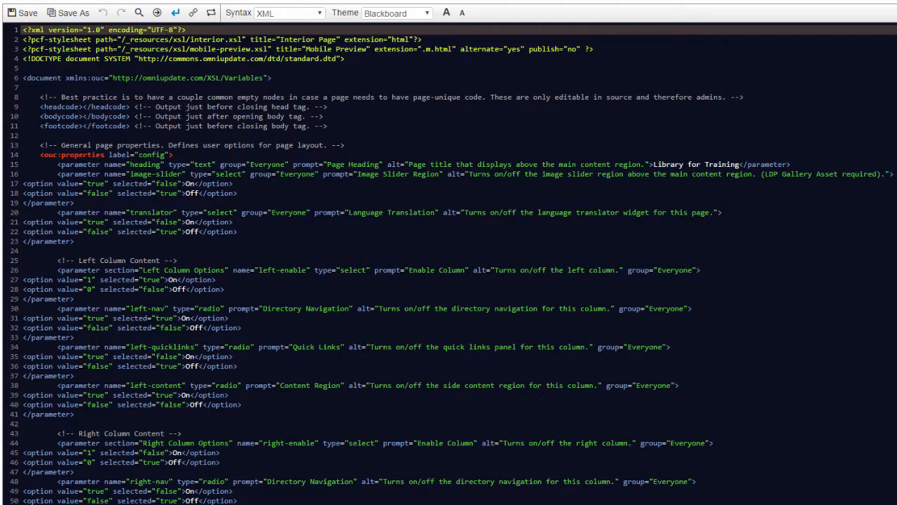
left_click_drag(58, 164, 308, 502)
left_click(326, 370)
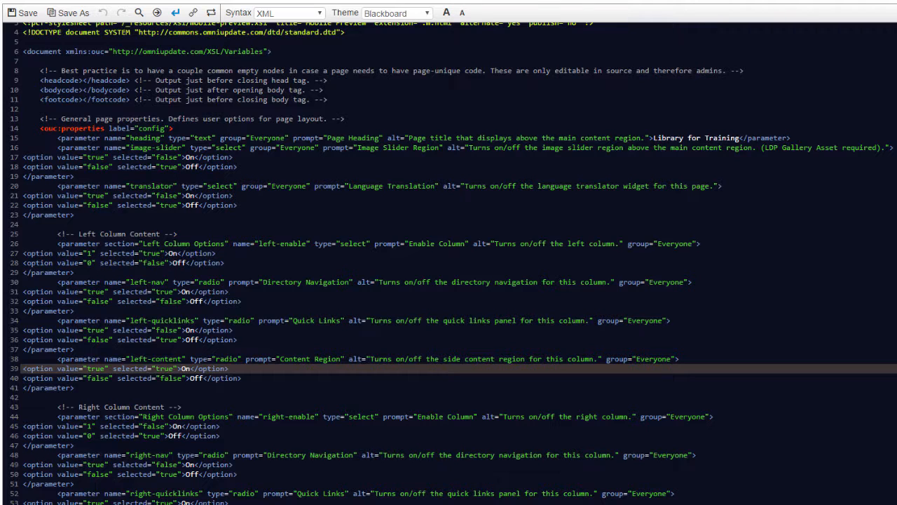
- Add the attribute exclude-gadget="yes" before the name attribute of the heading parameter on line 15 and save the source file
left_click(649, 138)
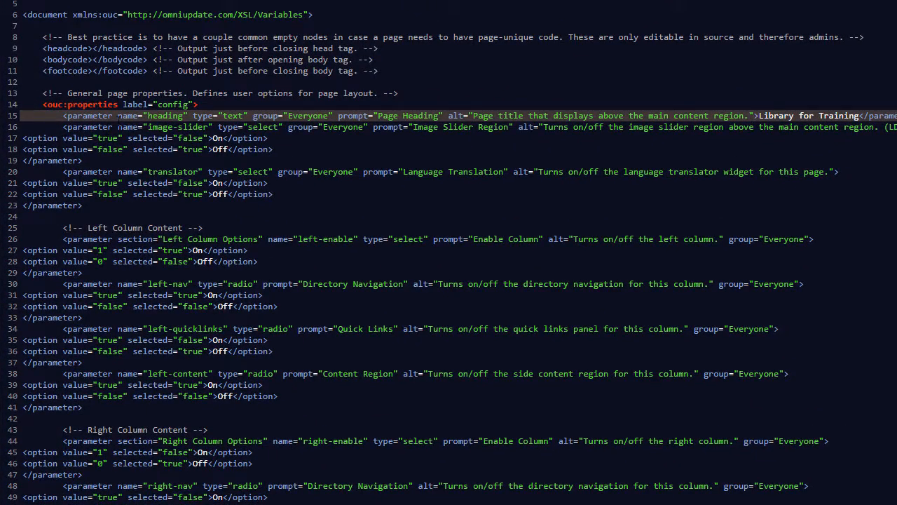
type("exclu")
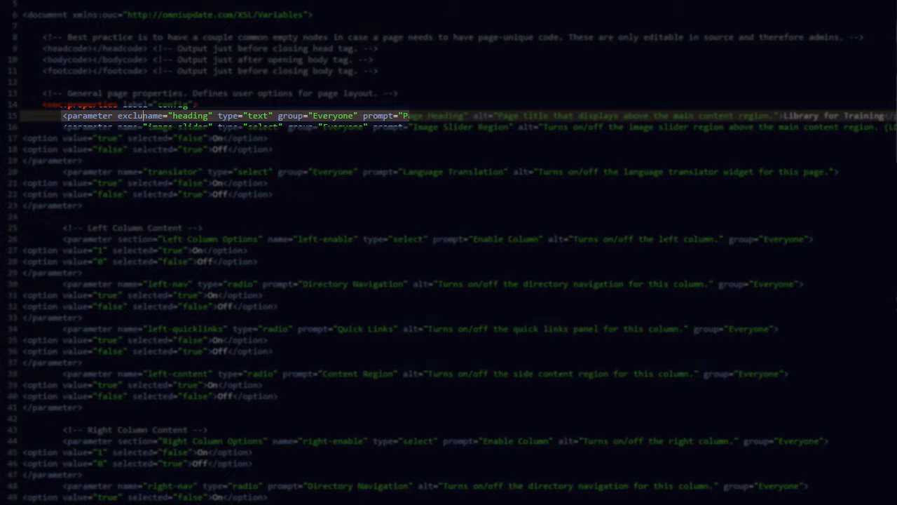
type("de-gadget=")
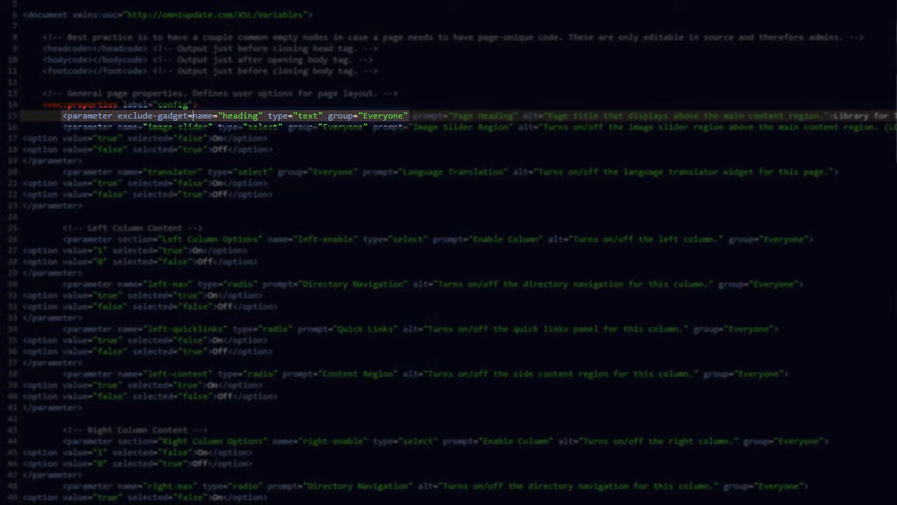
type("\"yes")
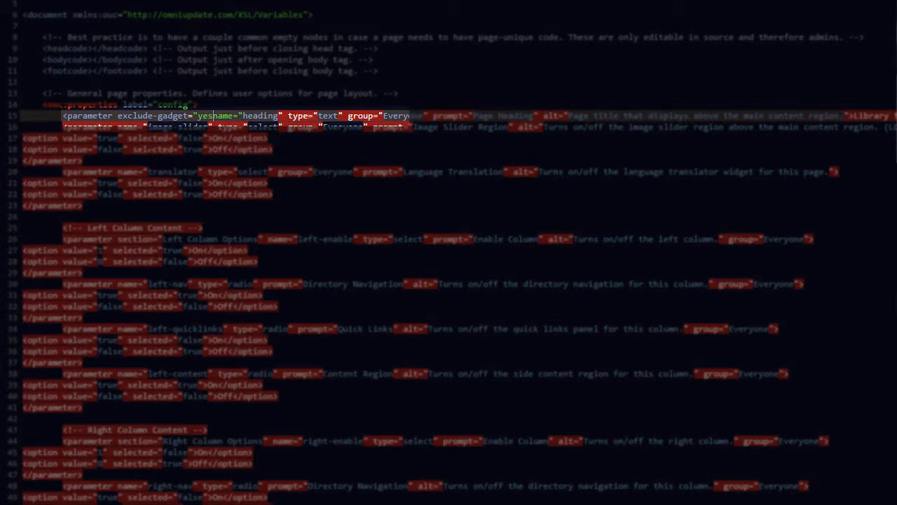
type("\"")
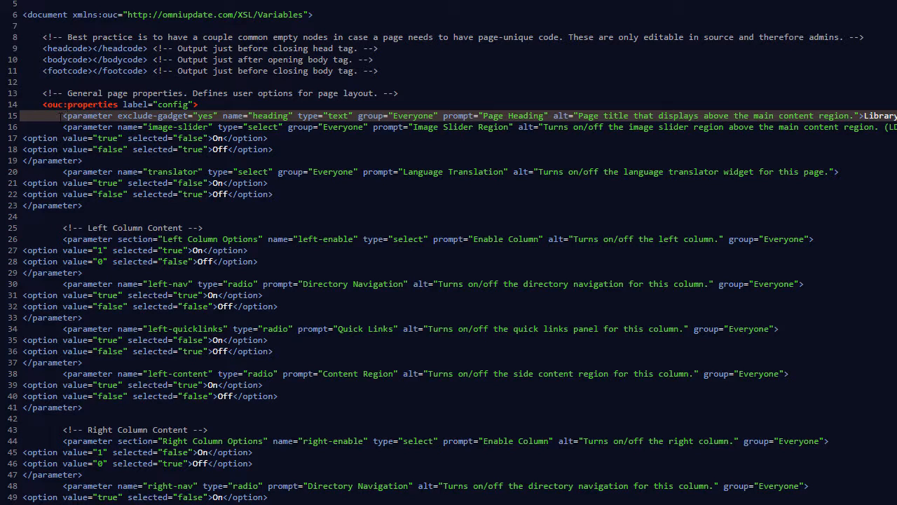
left_click_drag(63, 116, 896, 116)
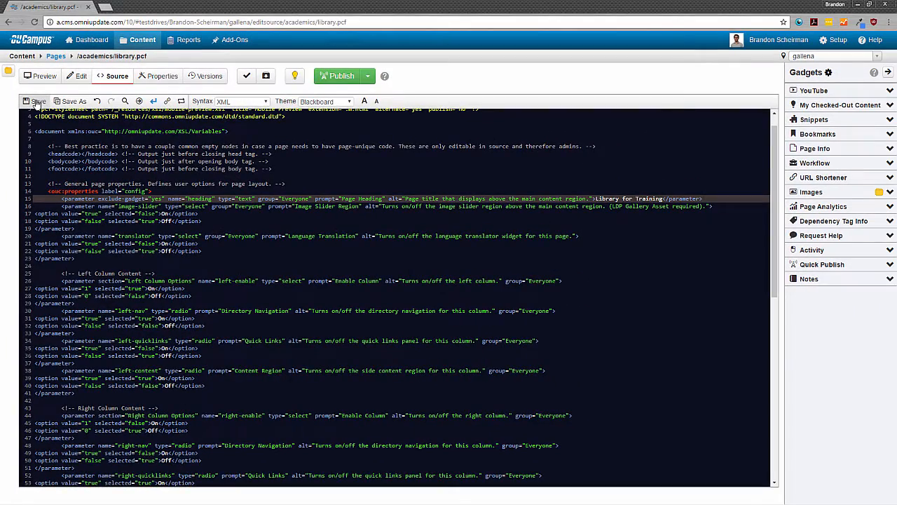
left_click(35, 101)
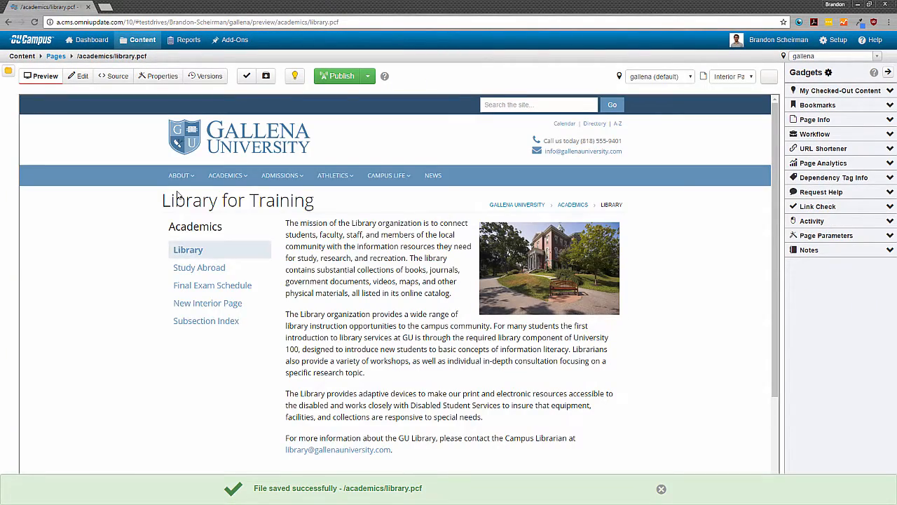
left_click(661, 489)
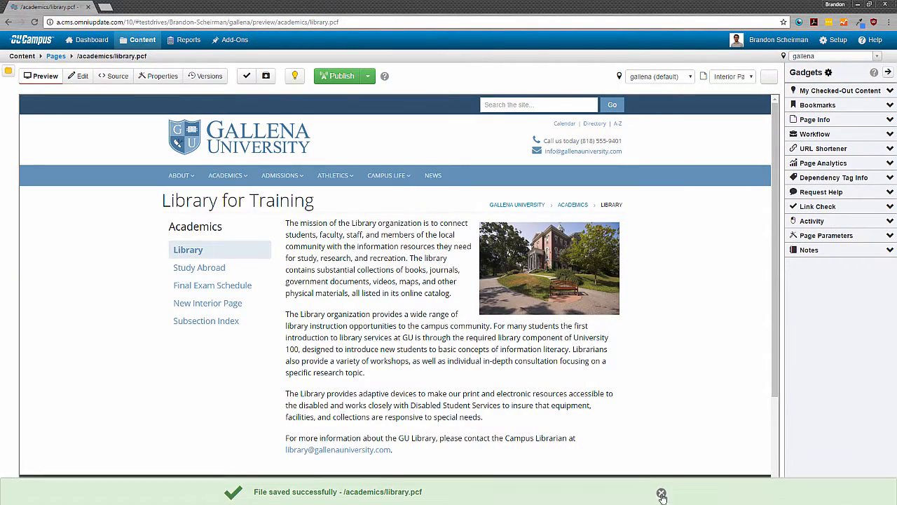
- Compare the library page's full properties with the Page Parameters gadget in edit view, checking the Custom Settings for the Page Heading parameter
left_click(160, 76)
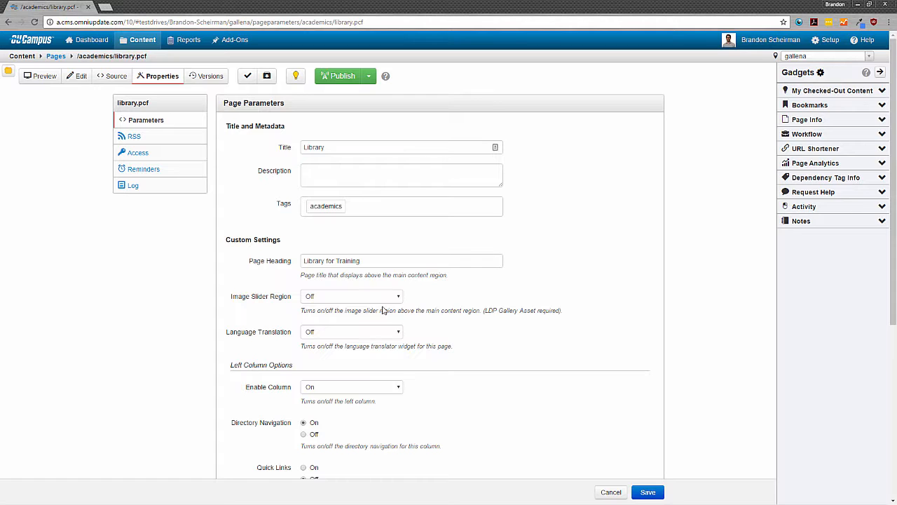
left_click(82, 79)
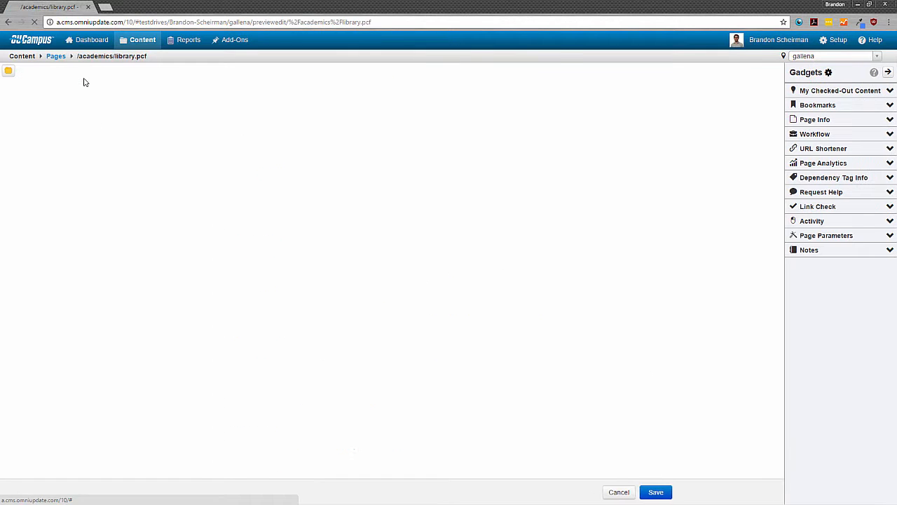
left_click(891, 235)
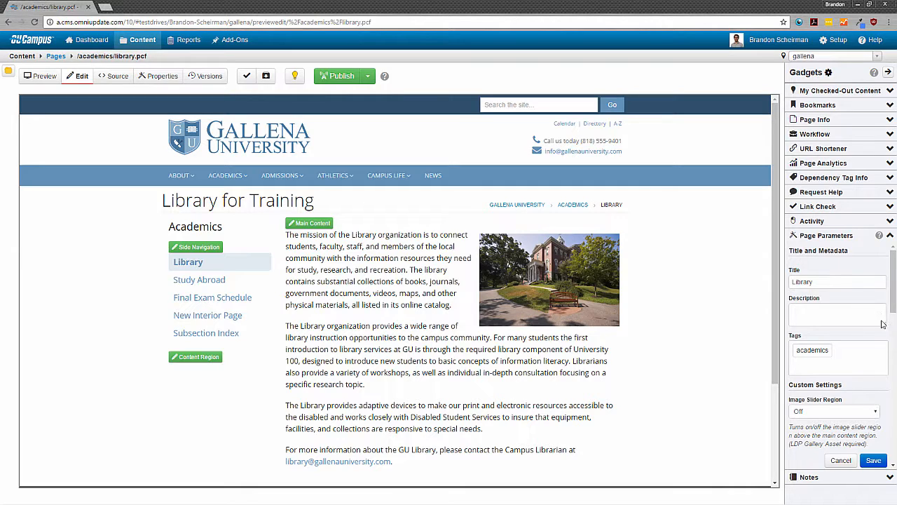
scroll(872, 408, "down", 2)
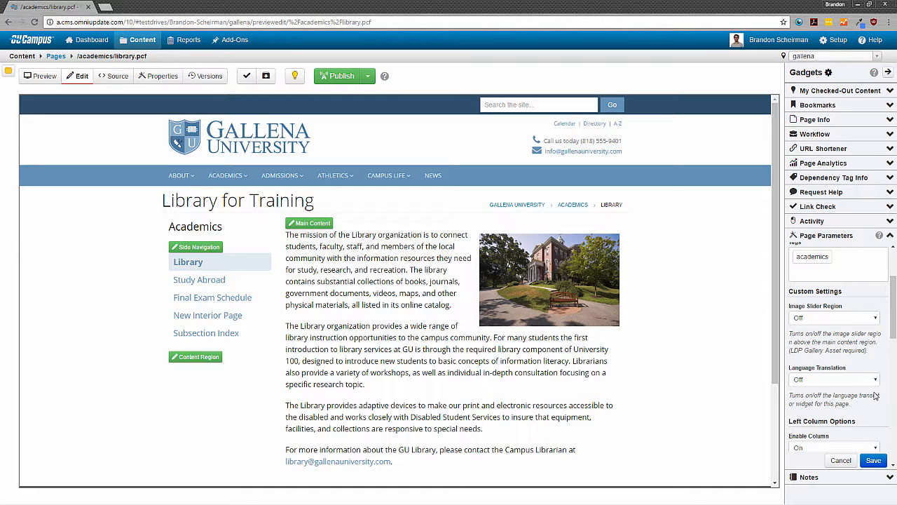
scroll(875, 396, "down", 2)
scroll(848, 304, "up", 2)
scroll(848, 305, "up", 1)
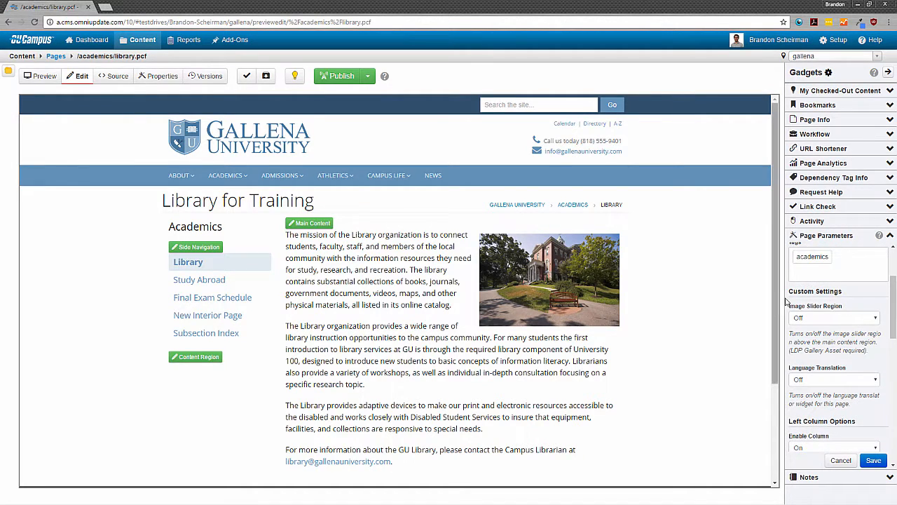
left_click_drag(790, 306, 878, 448)
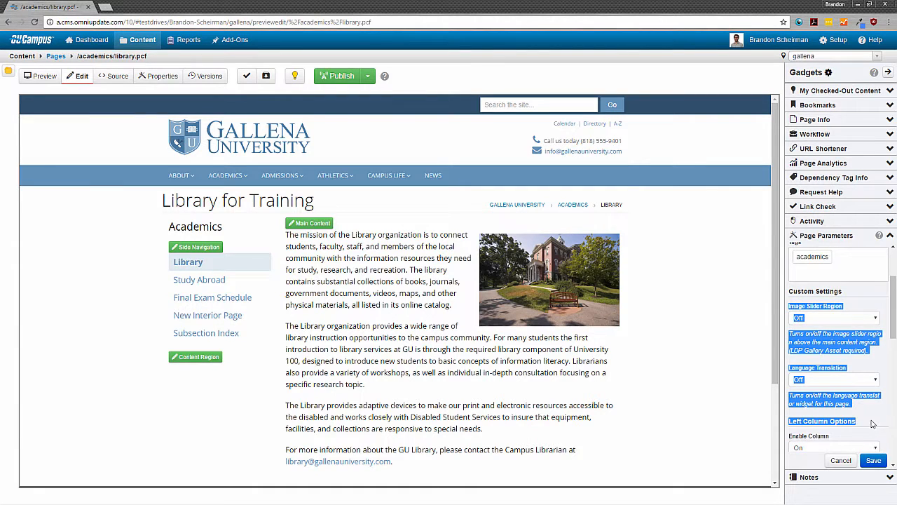
scroll(869, 399, "up", 3)
left_click(868, 396)
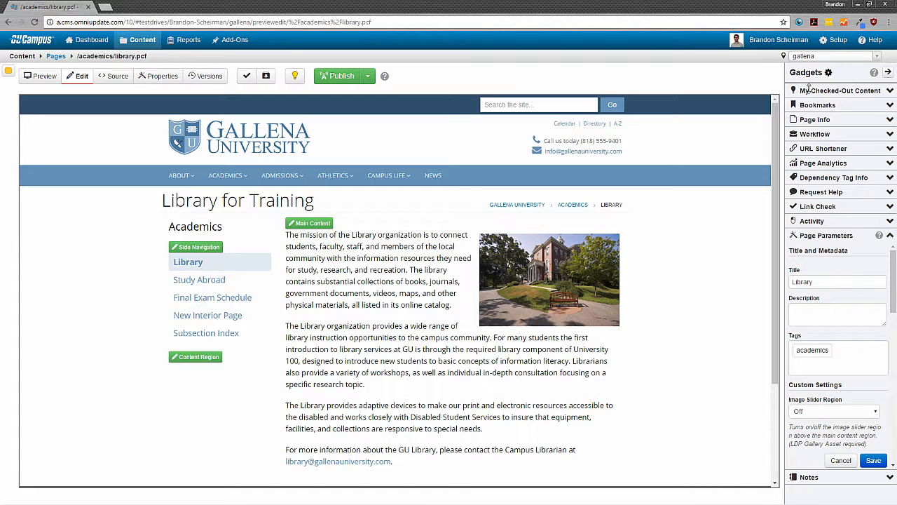
- Set Hide Meta Tags to Yes for the Page Parameters gadget in the gadget setup and save the gadget
left_click(851, 42)
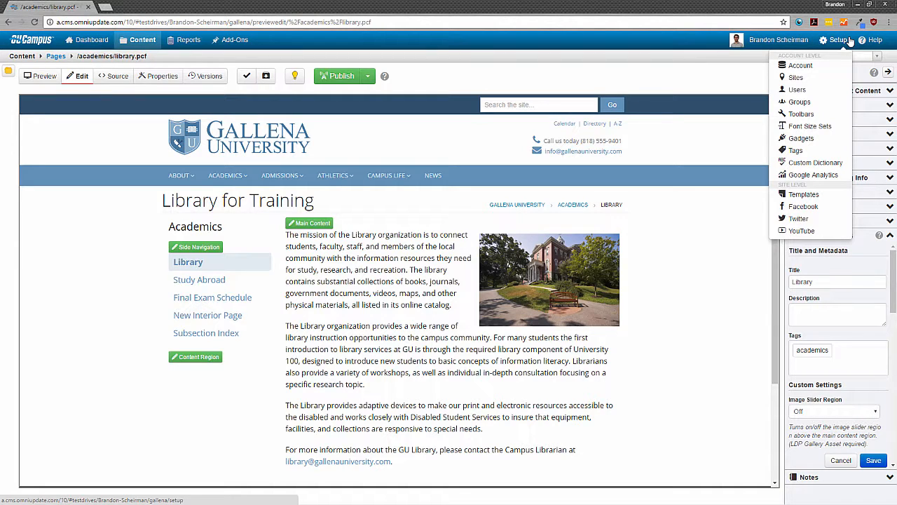
left_click(835, 141)
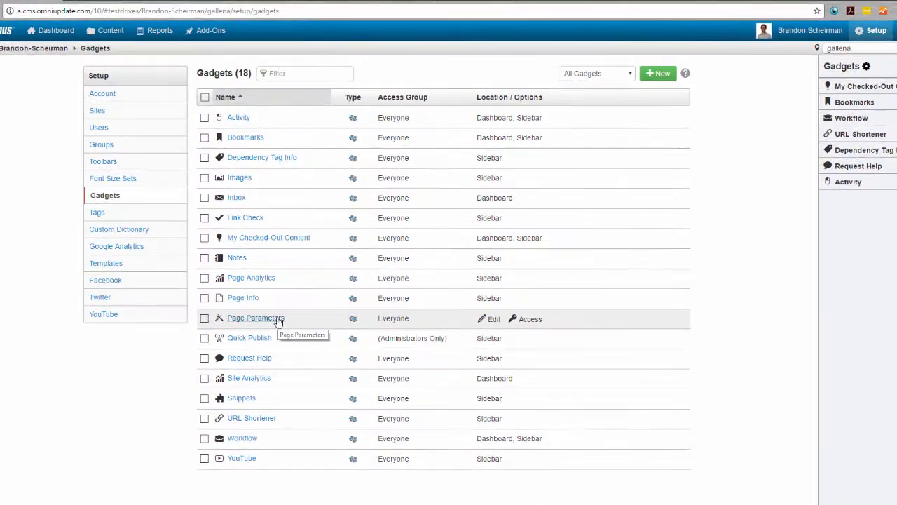
left_click(296, 302)
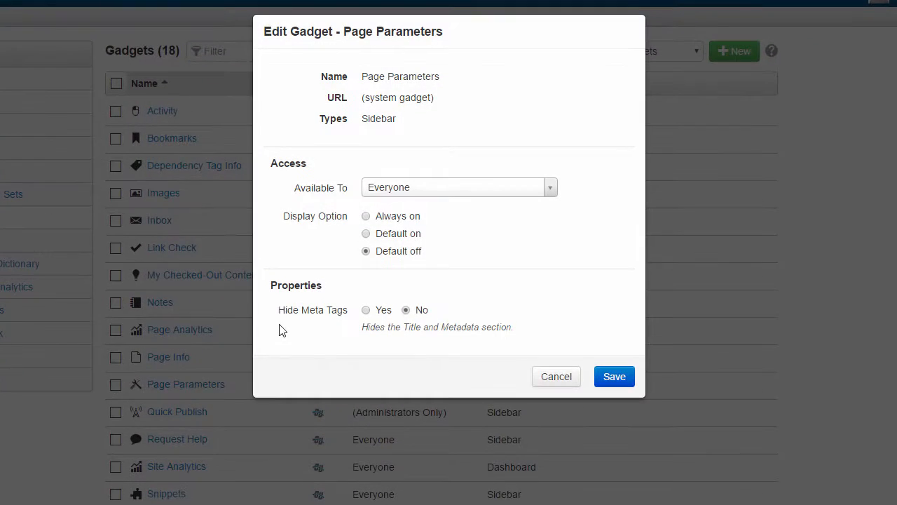
left_click_drag(273, 282, 353, 292)
left_click(358, 293)
left_click(366, 310)
left_click(628, 379)
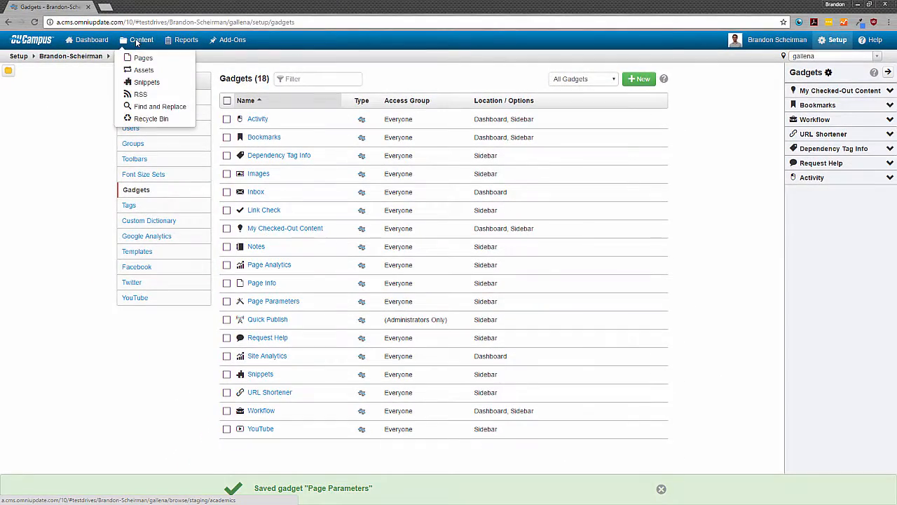
- Reopen library.pcf from the academics folder and check which sections the Page Parameters gadget shows
left_click(57, 14)
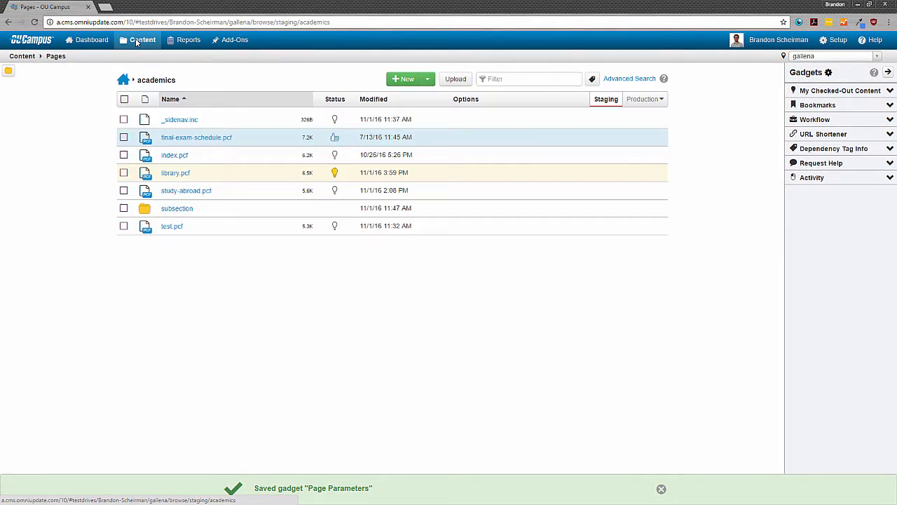
left_click(188, 173)
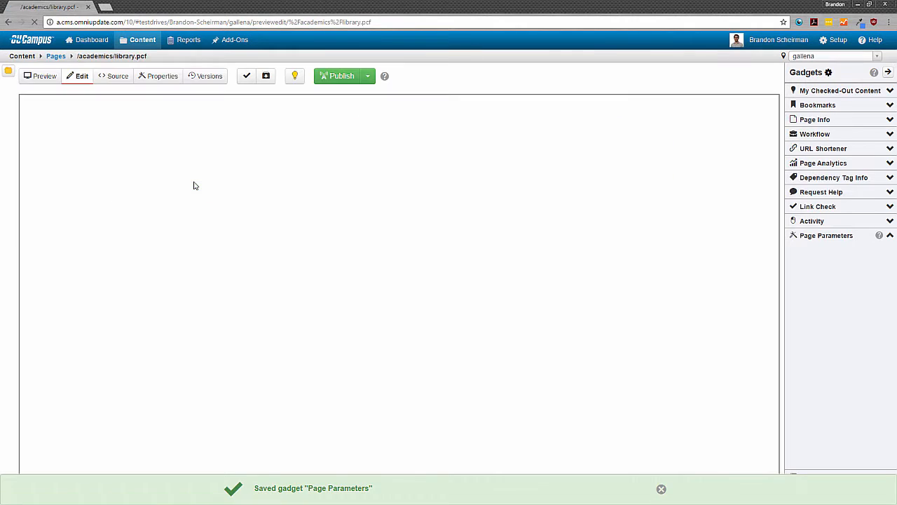
left_click(890, 237)
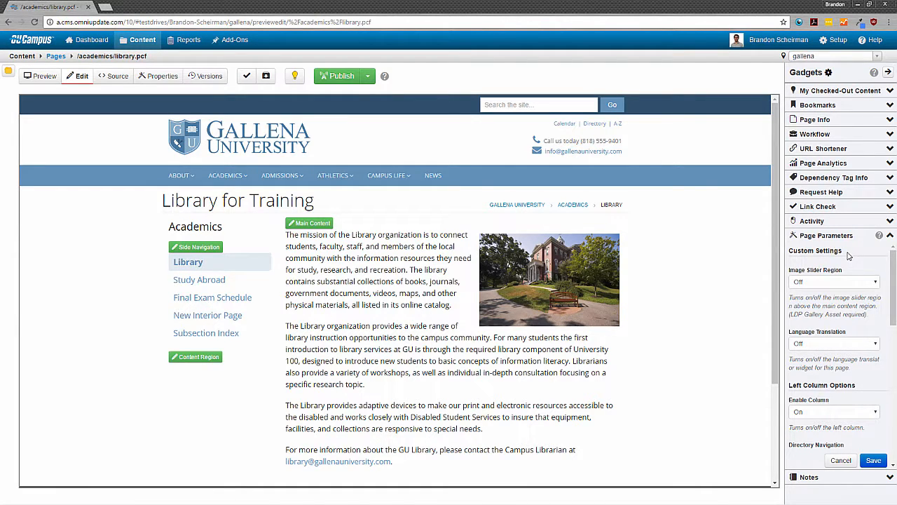
- Open the library page's properties to check the Title and Metadata section, and save the page parameters
left_click(157, 77)
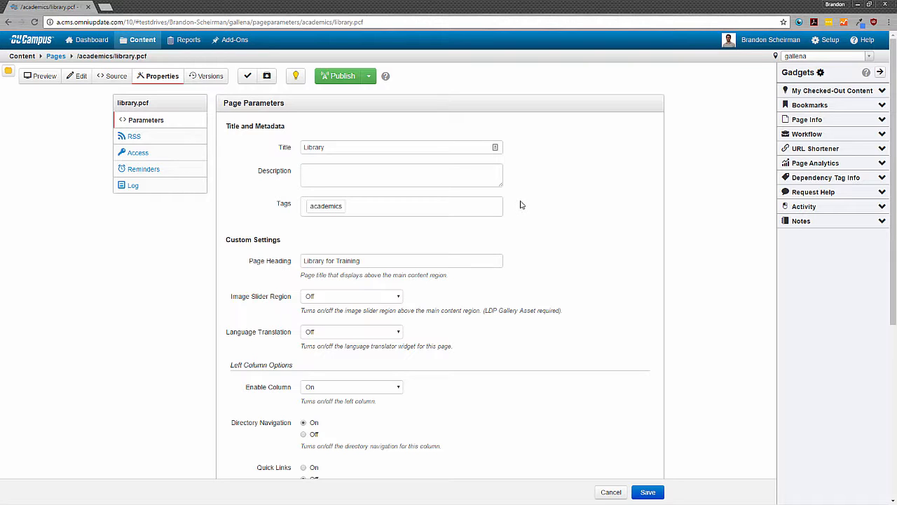
left_click(645, 492)
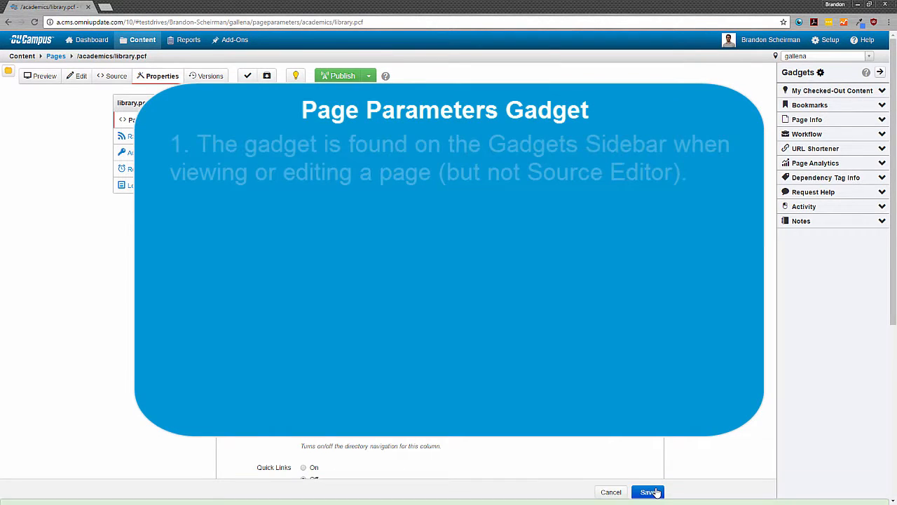
left_click(657, 489)
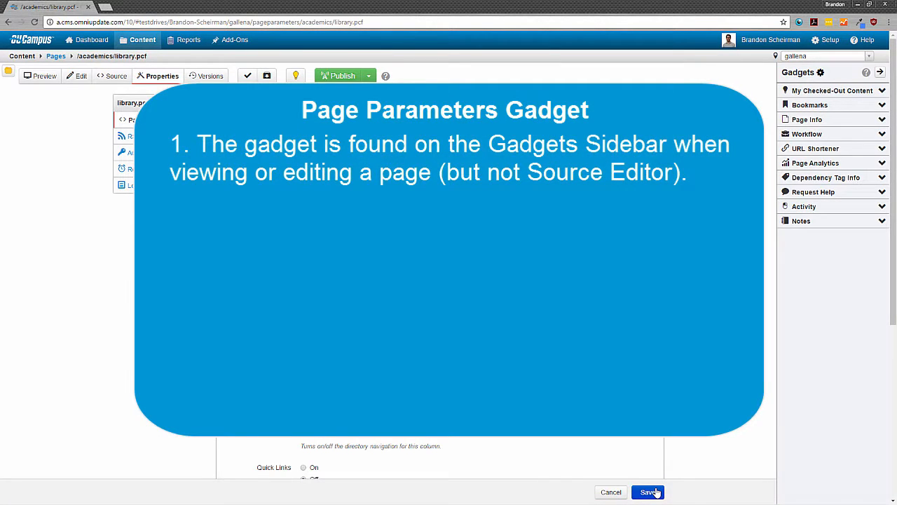